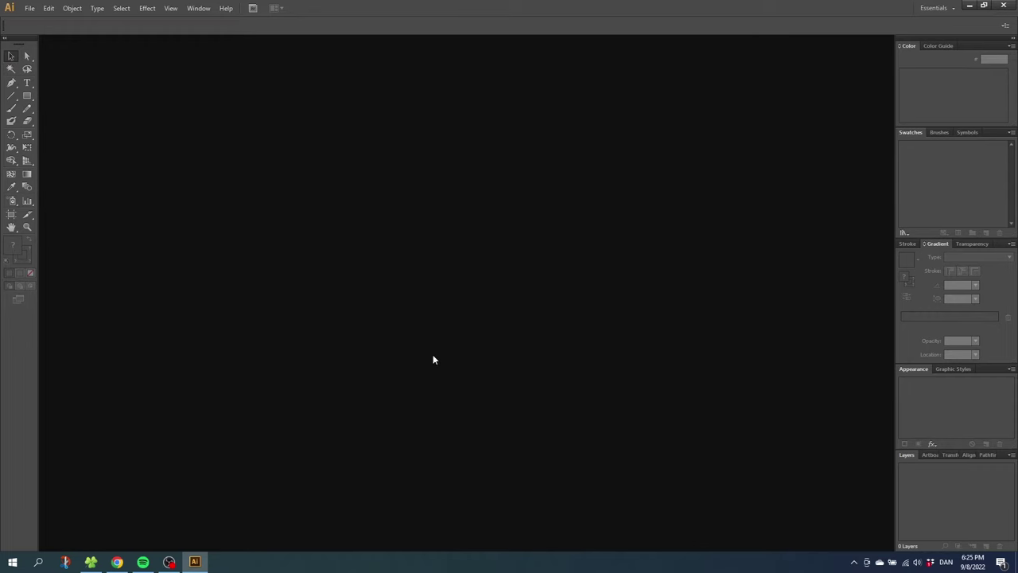
Start a new 1920 × 1080 px document with the colour mode set to CMYK
left_click(43, 18)
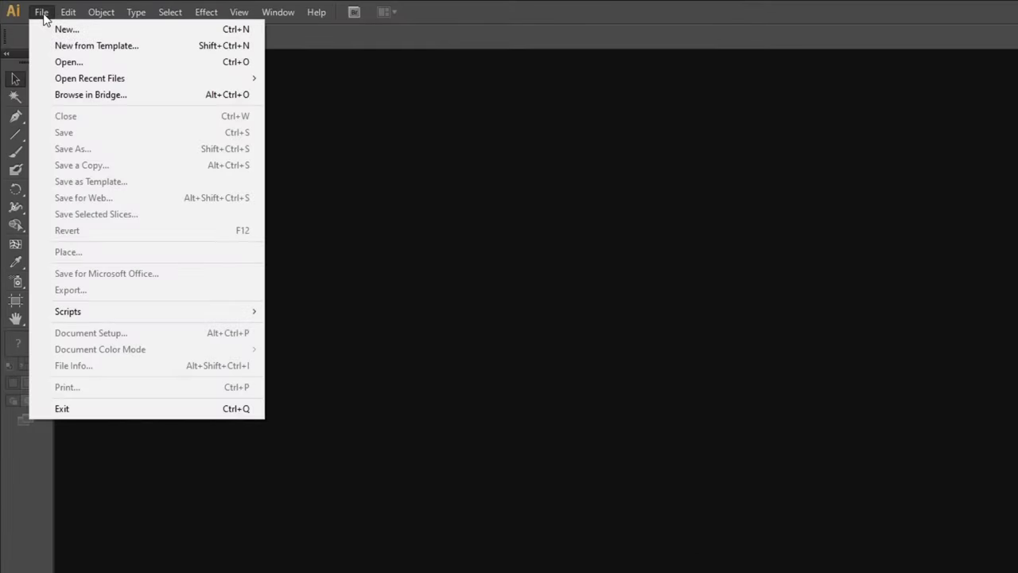
left_click(57, 26)
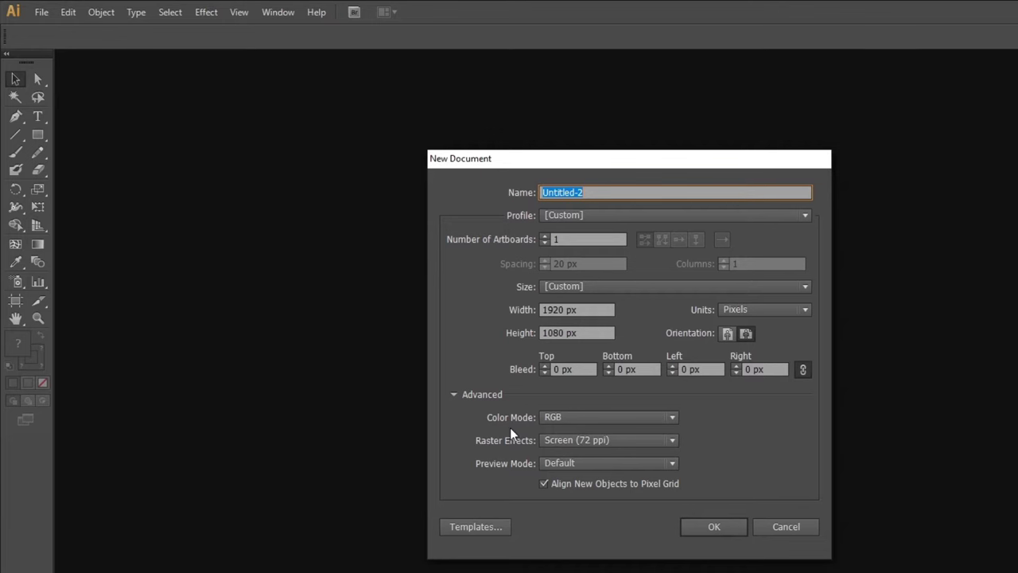
left_click(547, 416)
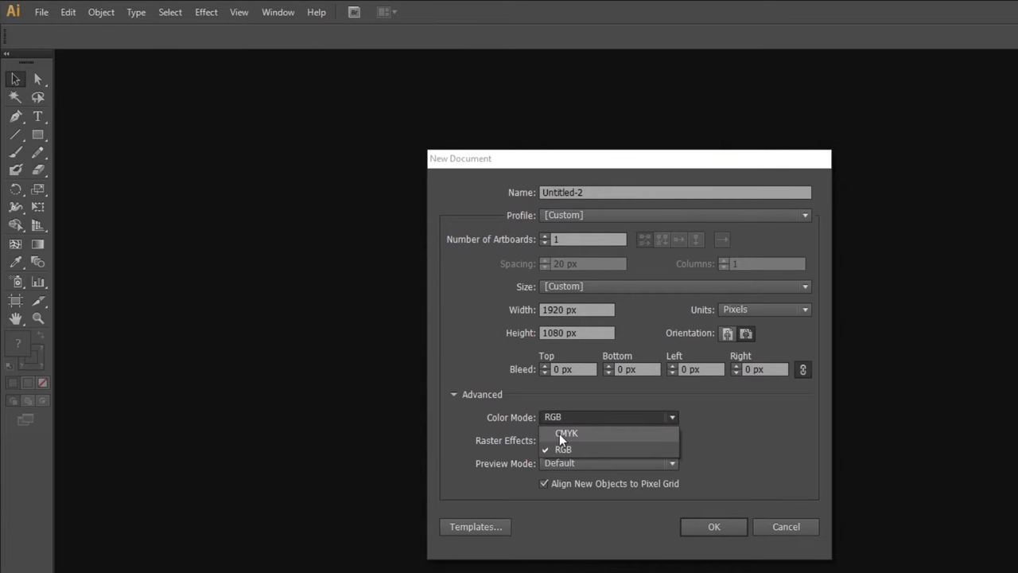
left_click(559, 434)
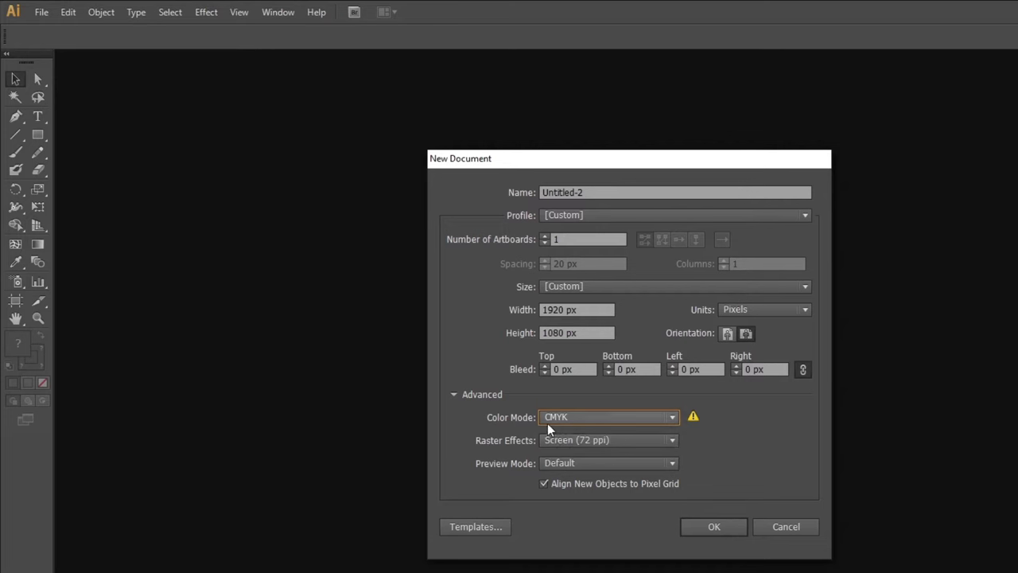
left_click(697, 525)
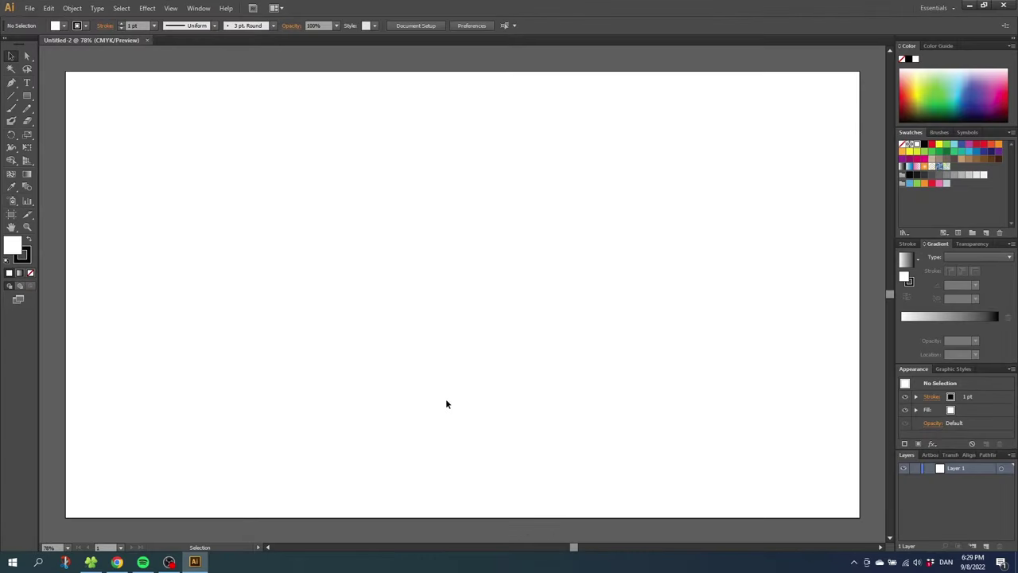
Draw a 525 × 426 px rectangle near the artboard centre with no stroke and a dark grey fill
left_click(27, 96)
mouse_move(305, 231)
left_mouse_down()
mouse_move(434, 348)
mouse_move(523, 407)
left_mouse_up()
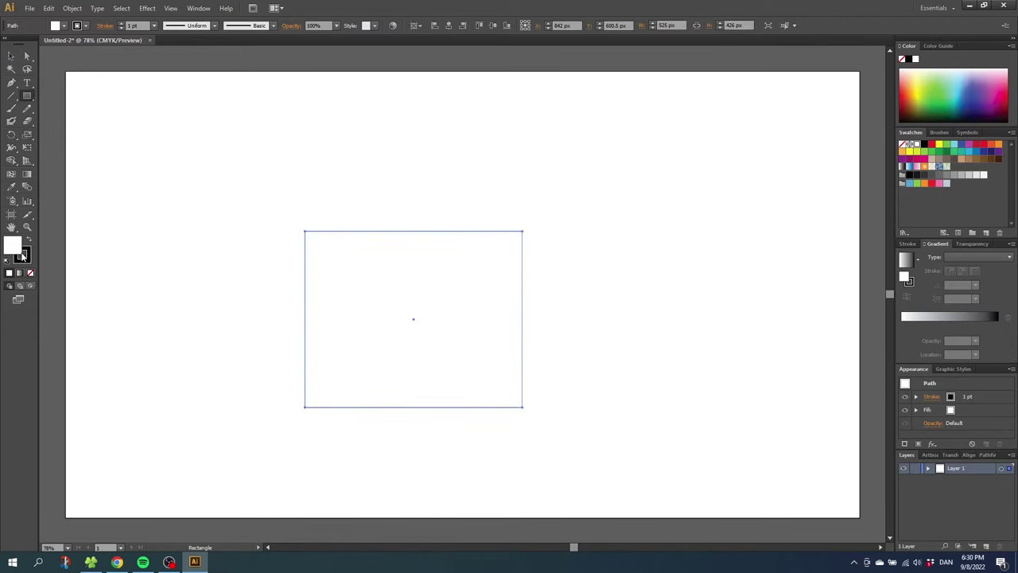
left_click(31, 272)
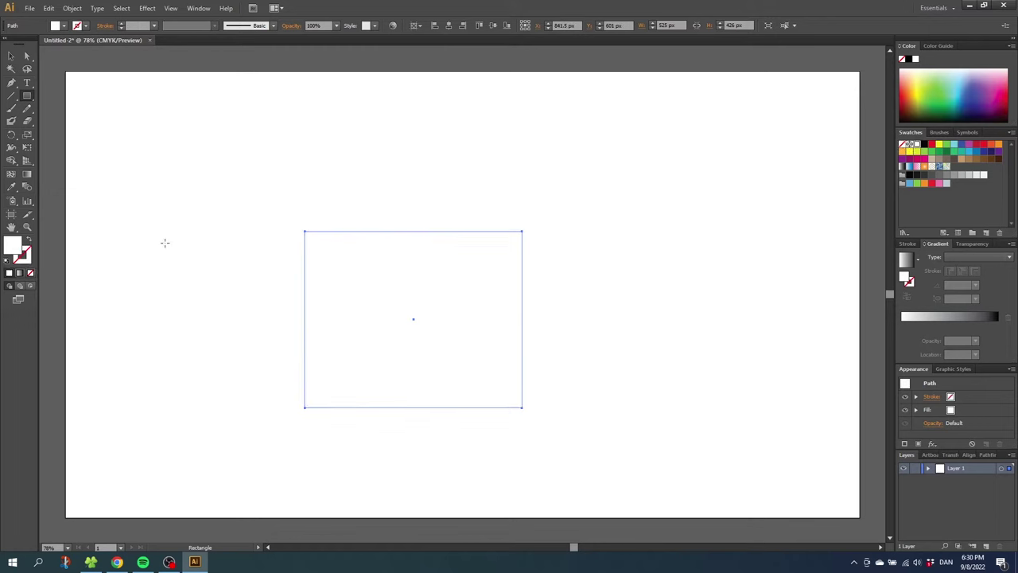
left_click(939, 176)
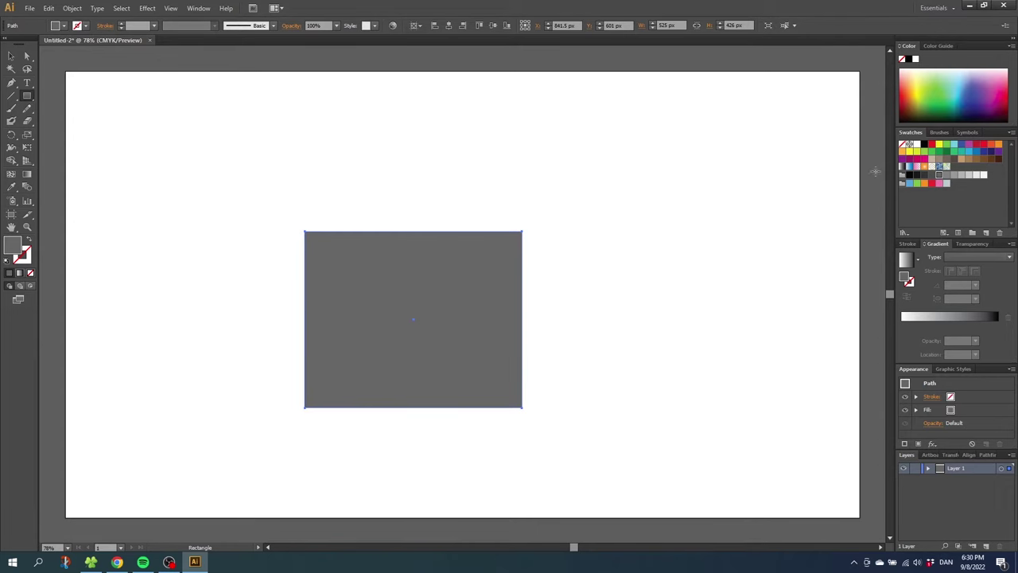
Apply Pixelate > Color Halftone to the rectangle, keeping the default radius and channel angles
left_click(147, 8)
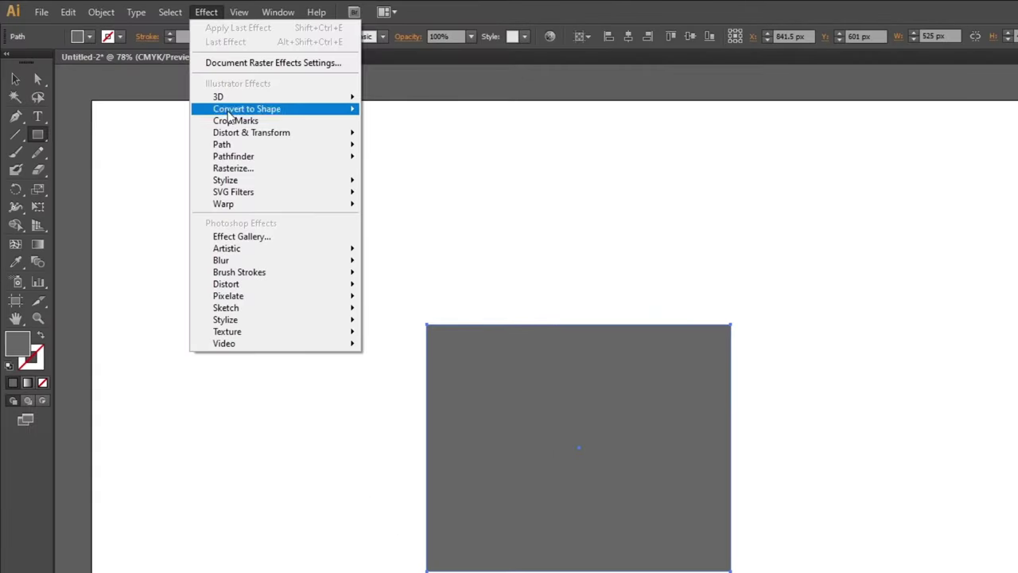
mouse_move(258, 299)
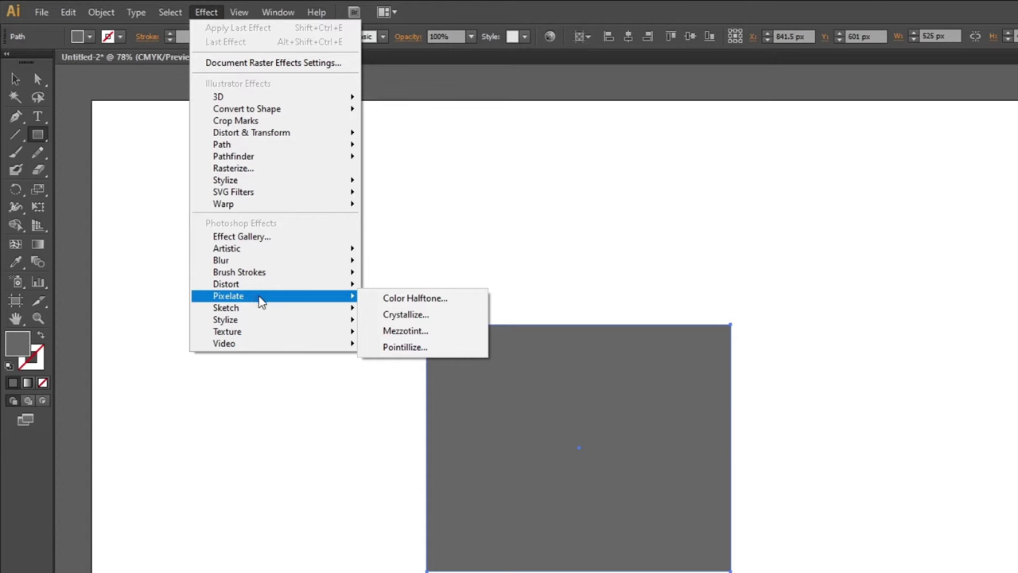
left_click(410, 299)
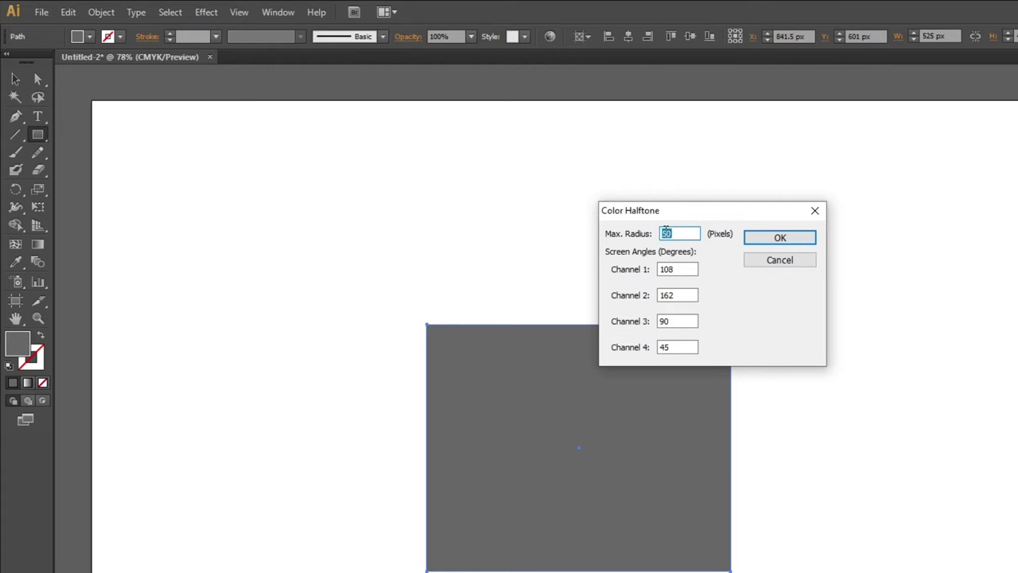
left_click(754, 238)
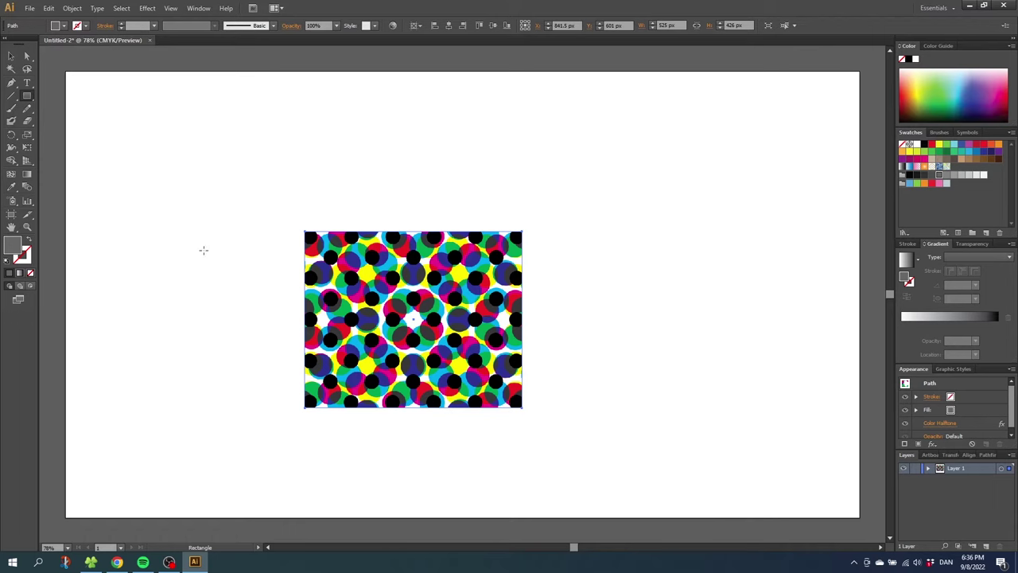
double_click(14, 249)
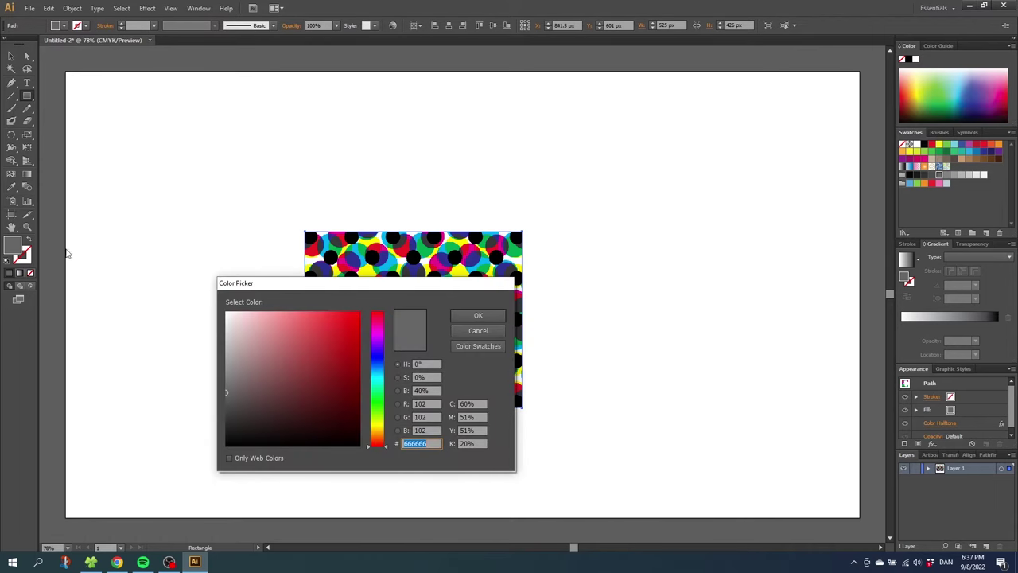
Change the rectangle's fill to C 0, M 0, Y 0, K 20% so only black dots remain
left_click_drag(326, 285, 634, 178)
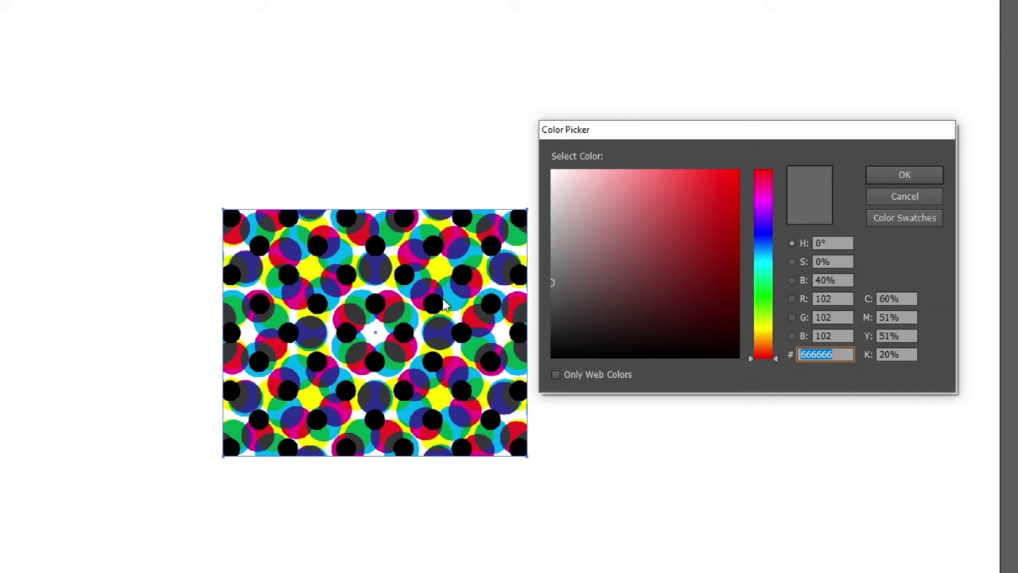
double_click(898, 299)
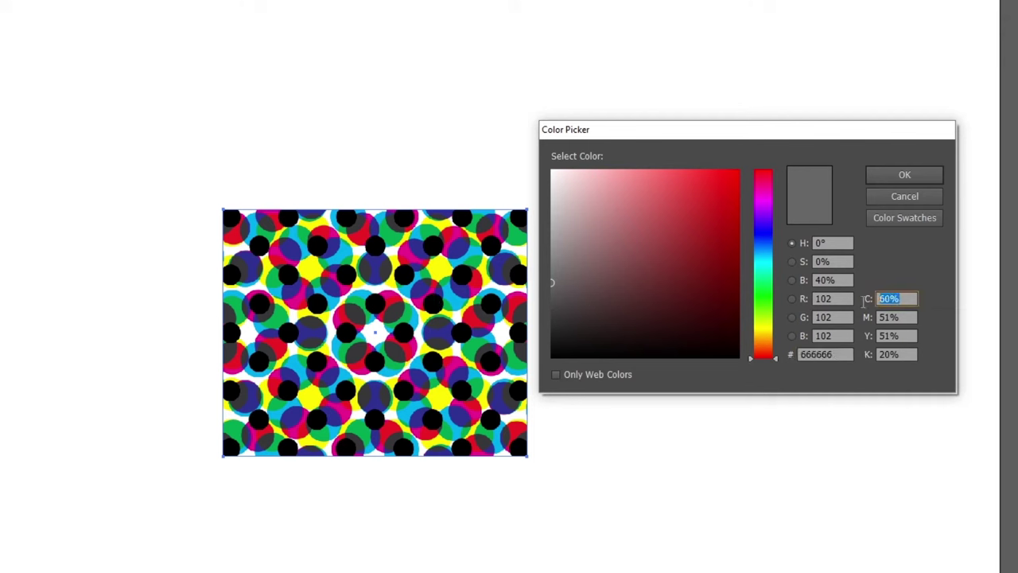
type("0")
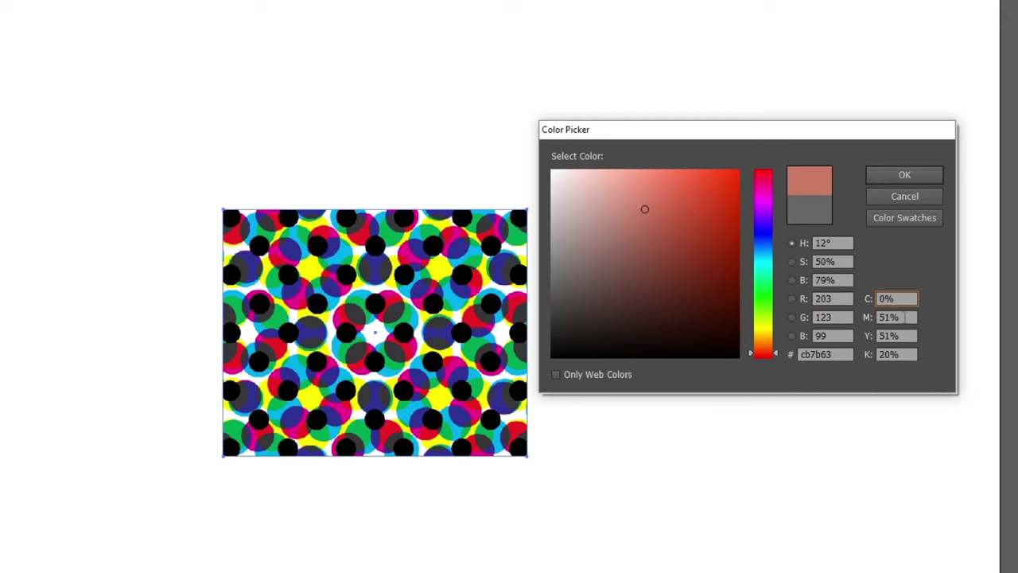
double_click(907, 317)
key("BackSpace")
type("0")
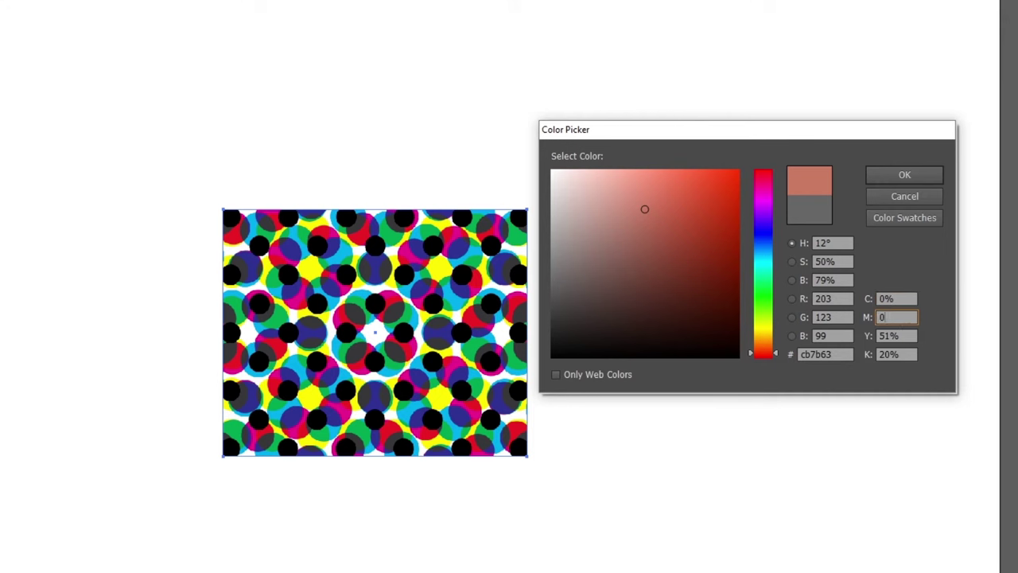
double_click(896, 335)
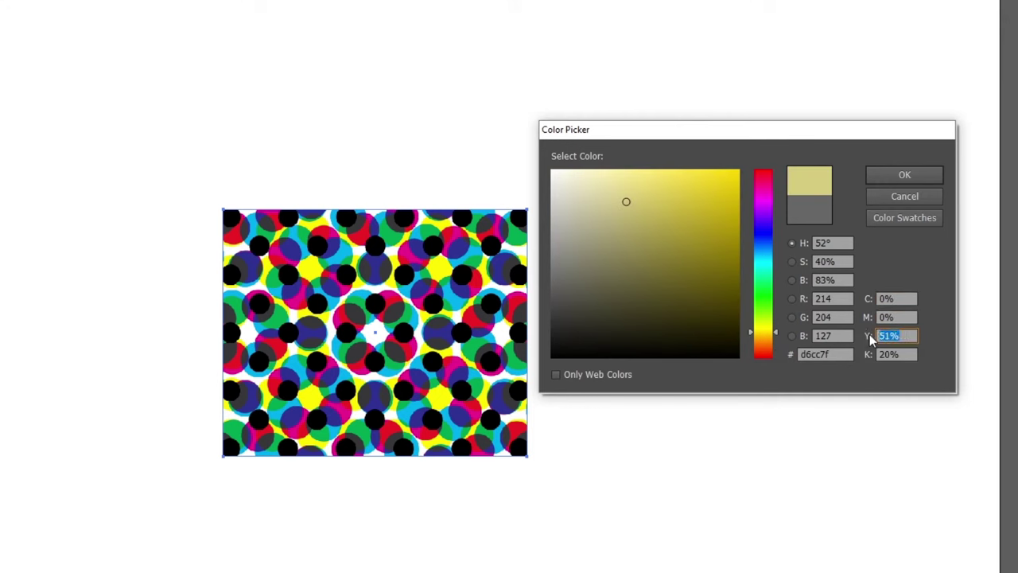
type("0")
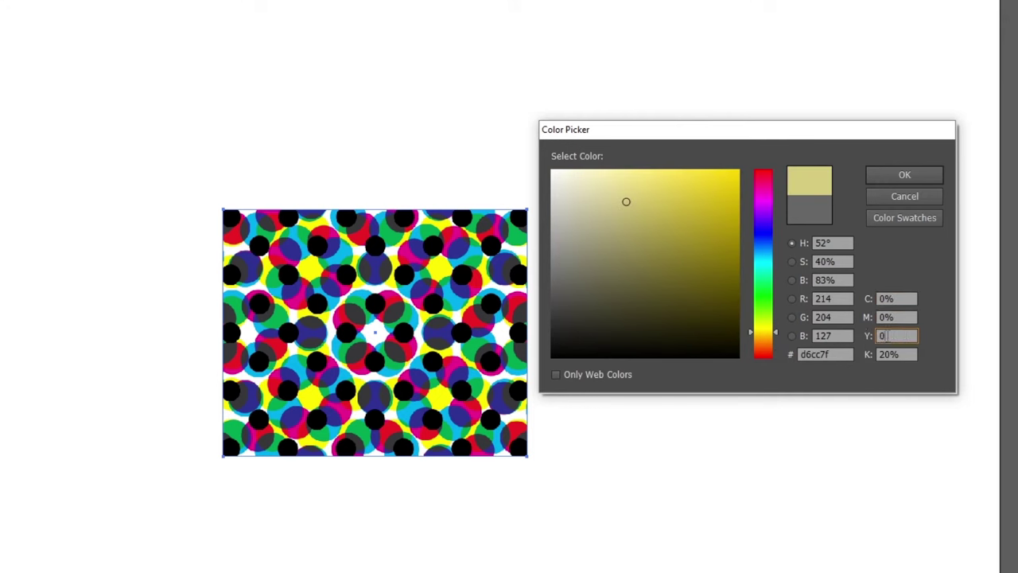
left_click(887, 178)
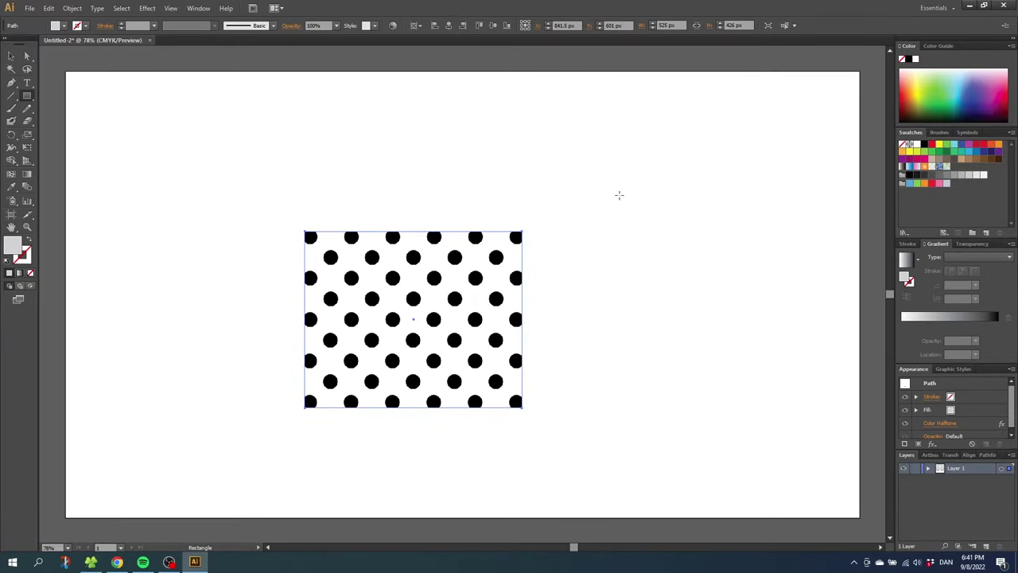
left_click(11, 246)
Darken the fill to 40% black so the halftone dots grow larger
double_click(14, 248)
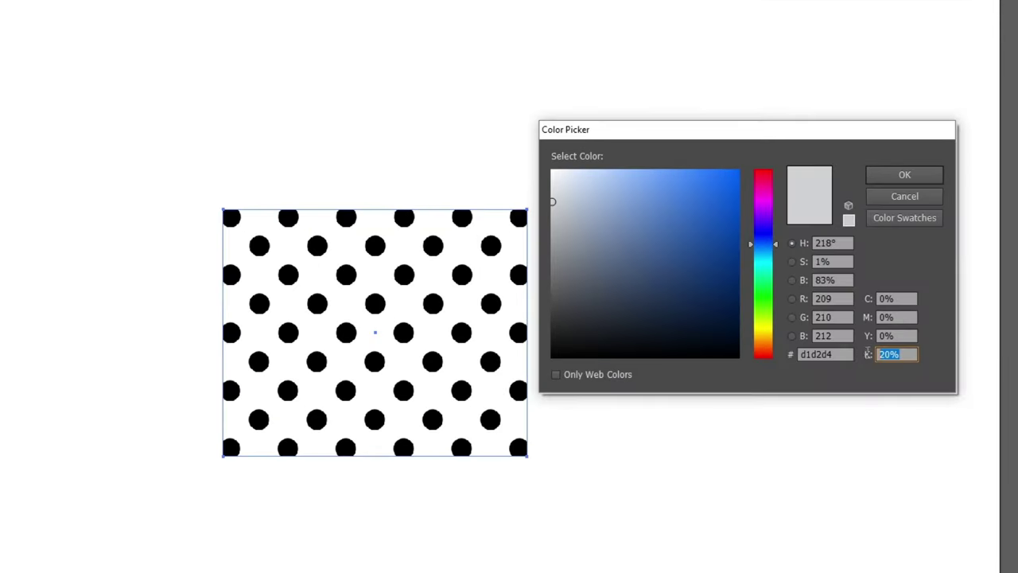
type("40")
left_click(893, 173)
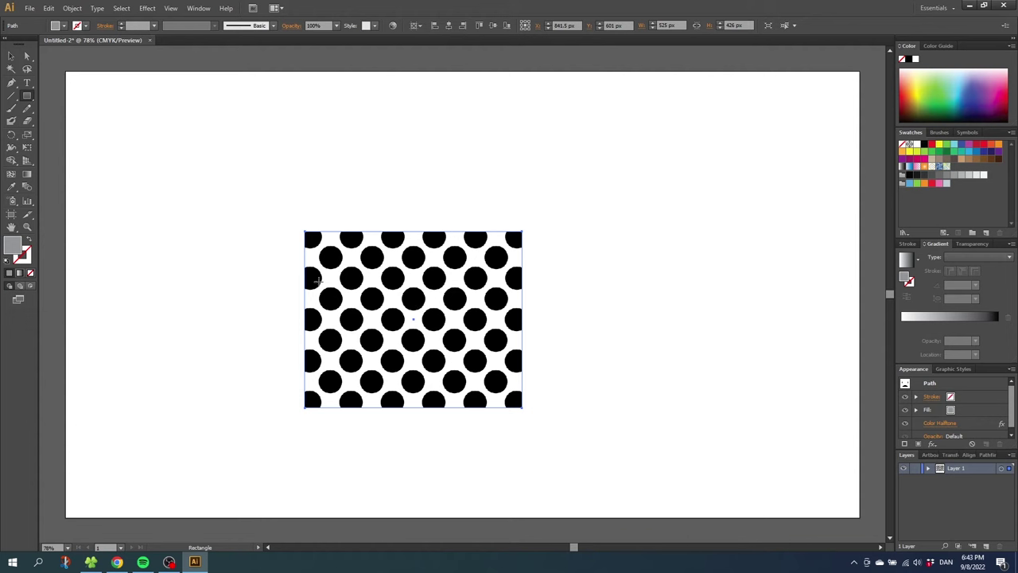
left_click(19, 274)
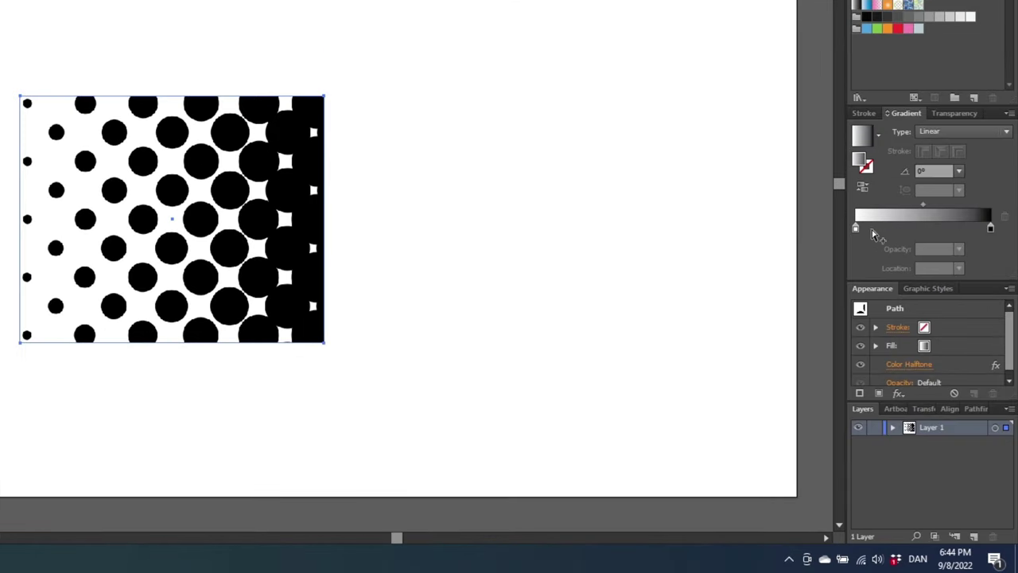
Set the gradient's left stop to K 10% and right stop to K 60%, then deselect
double_click(902, 326)
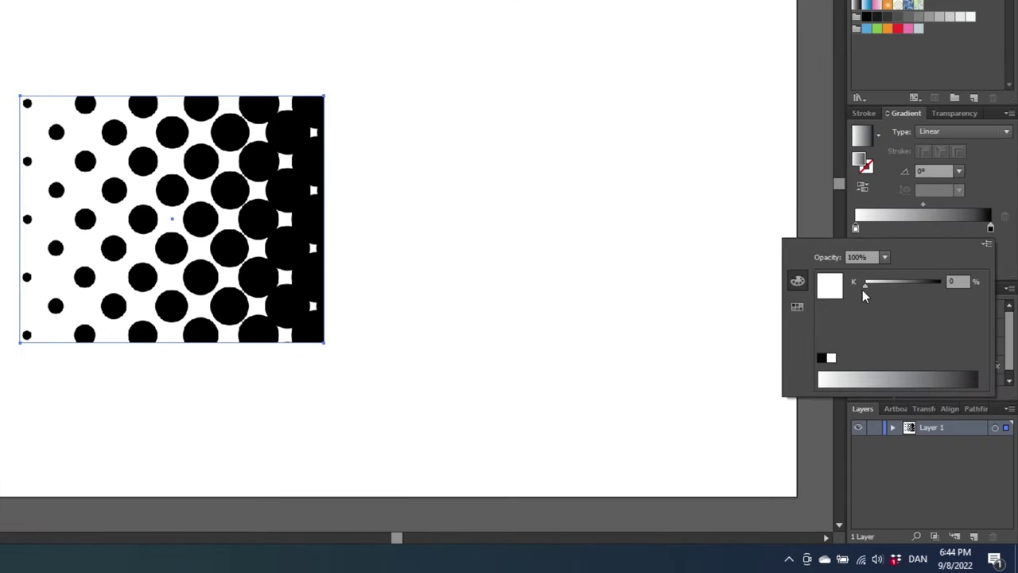
left_click_drag(866, 288, 873, 291)
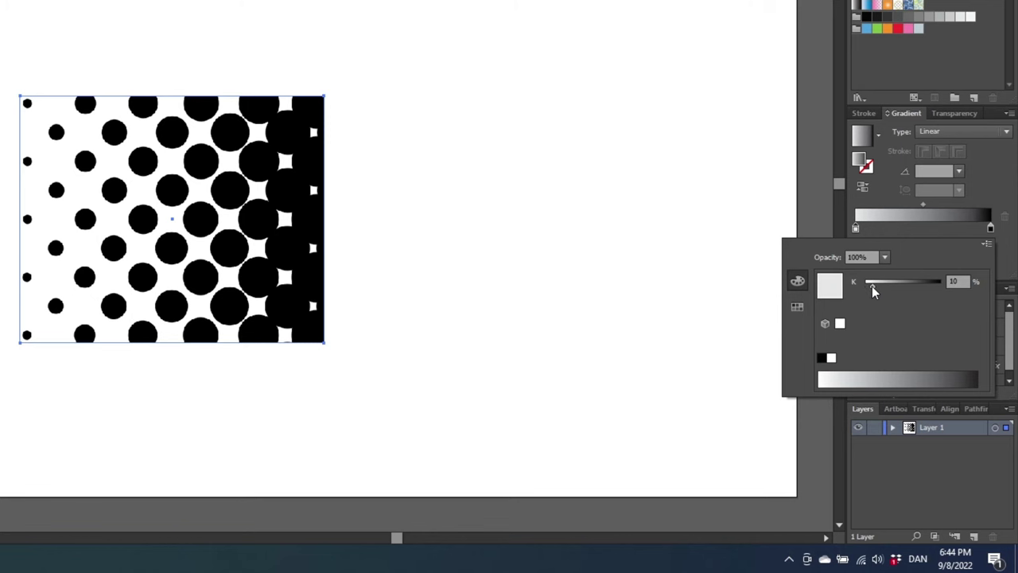
left_click(992, 229)
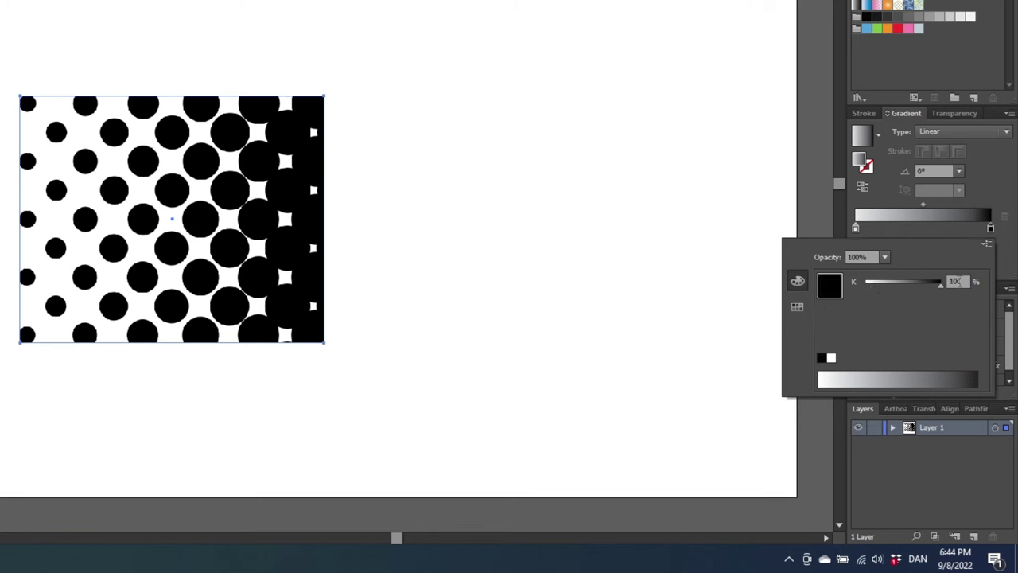
left_click(955, 281)
type("60")
key("Return")
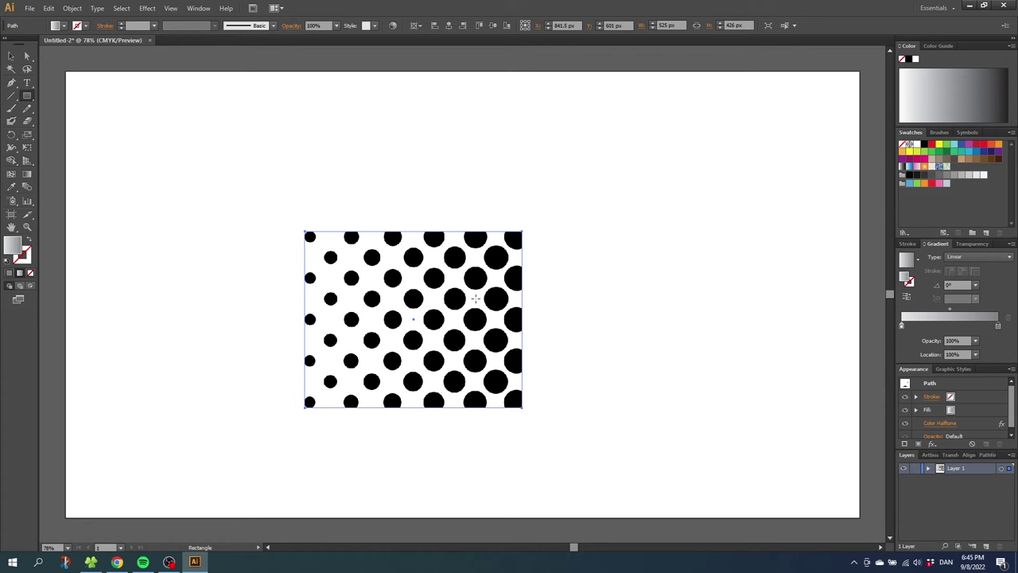
key("ctrl+shift+a")
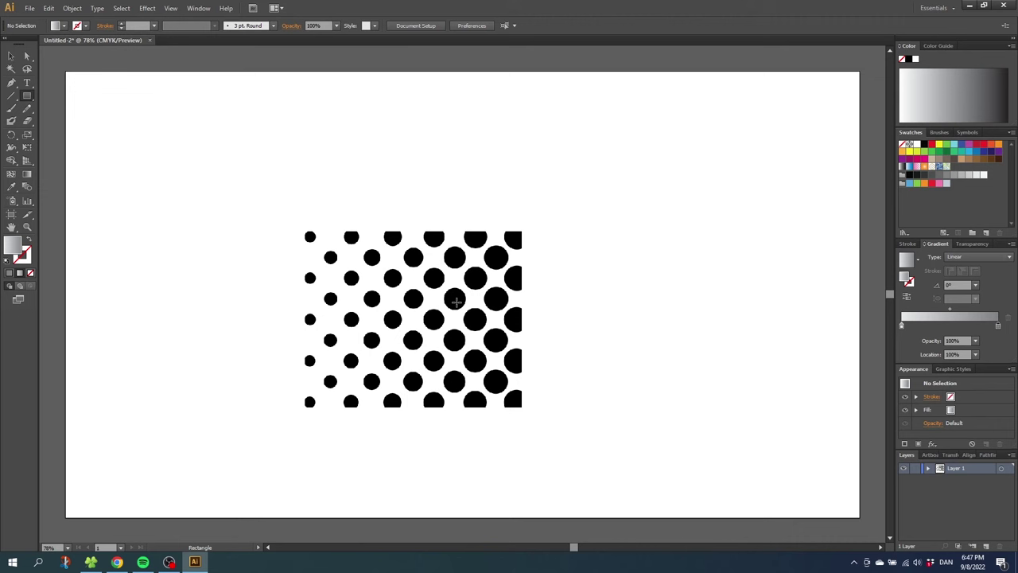
left_click(11, 56)
left_click_drag(295, 138, 460, 284)
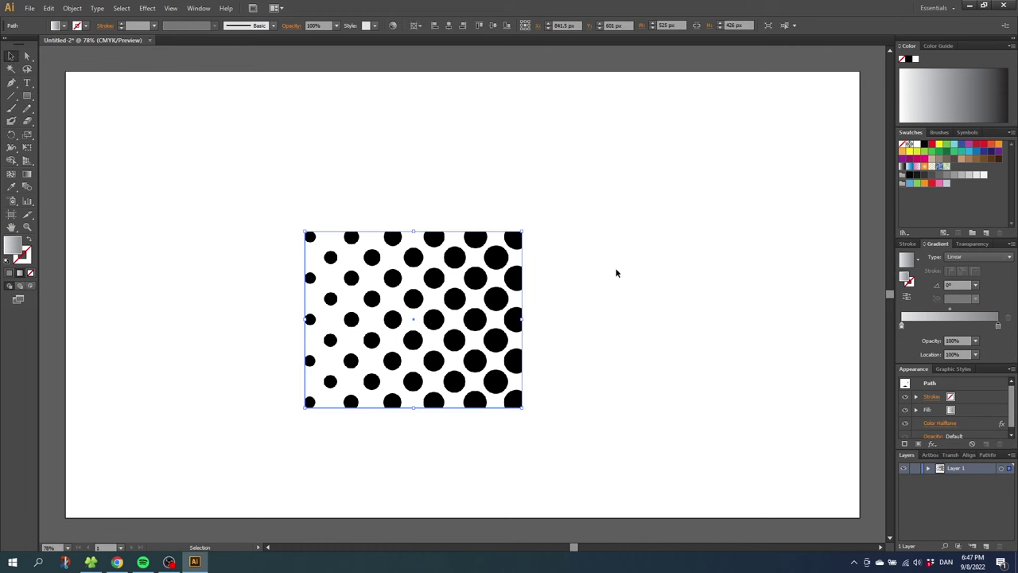
left_click_drag(977, 146, 1000, 329)
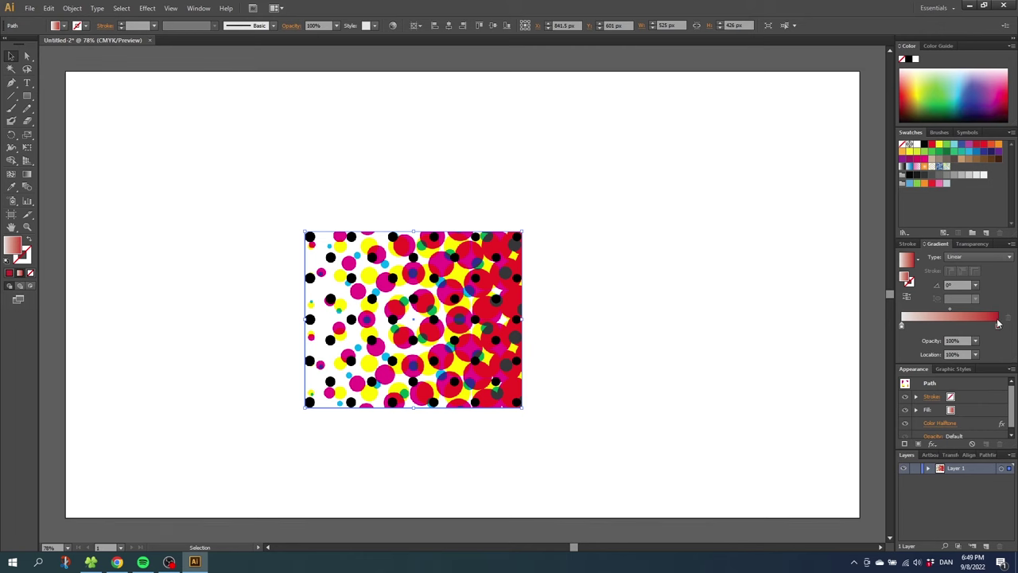
double_click(998, 326)
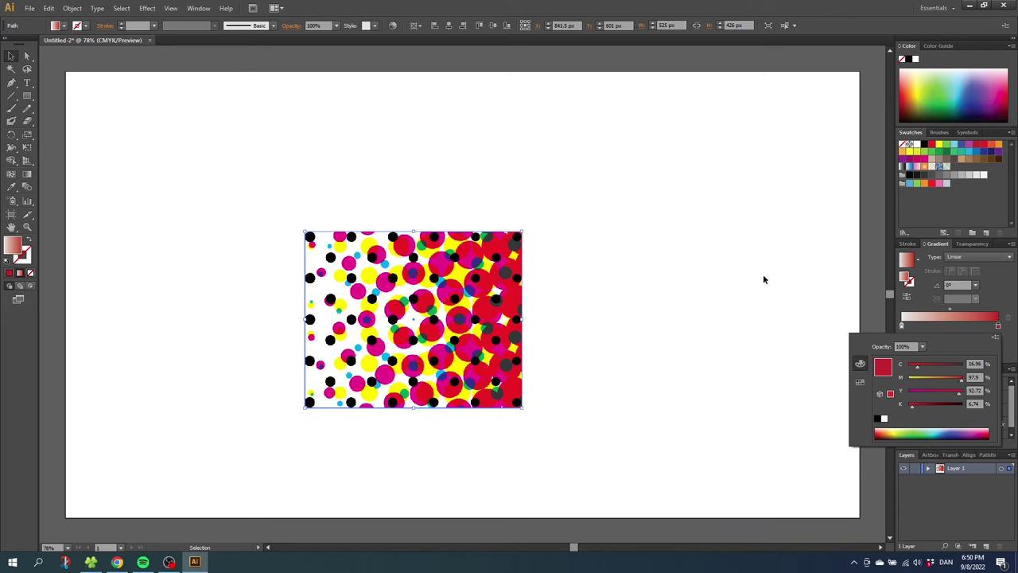
key("Escape")
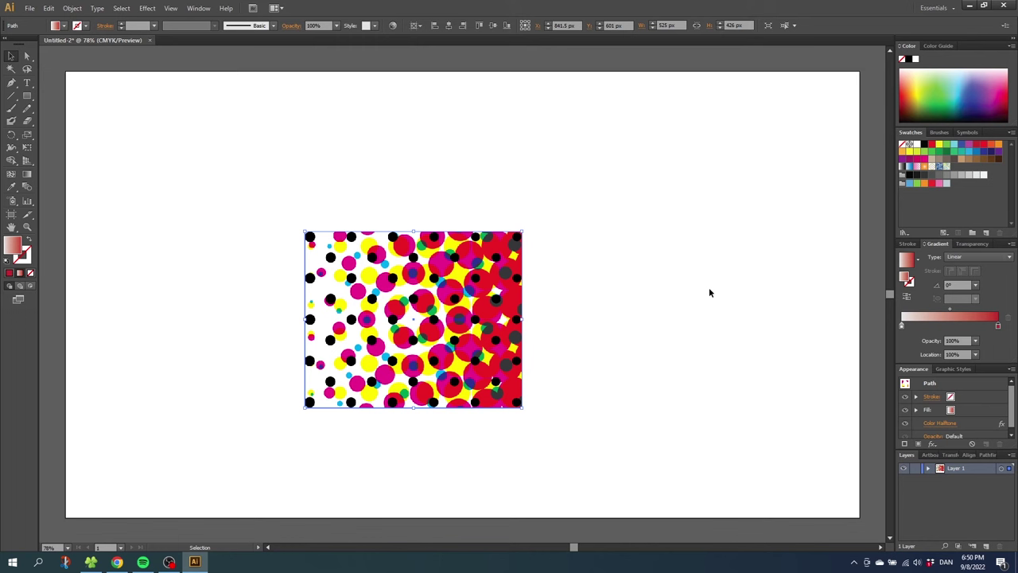
key("ctrl+z")
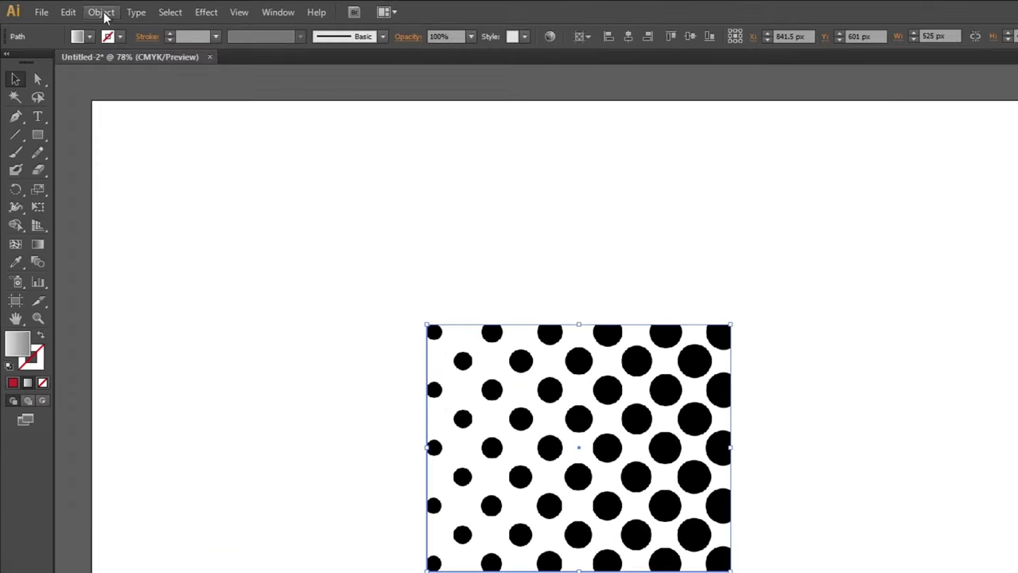
Expand the halftone's appearance, Image Trace it with Make and Expand, and ungroup the dots
left_click(72, 9)
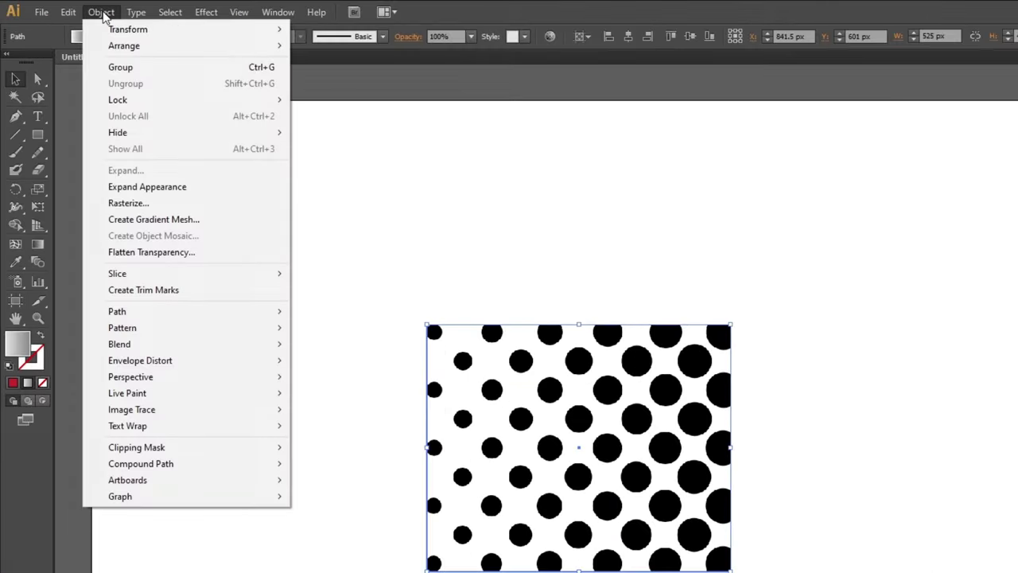
left_click(157, 189)
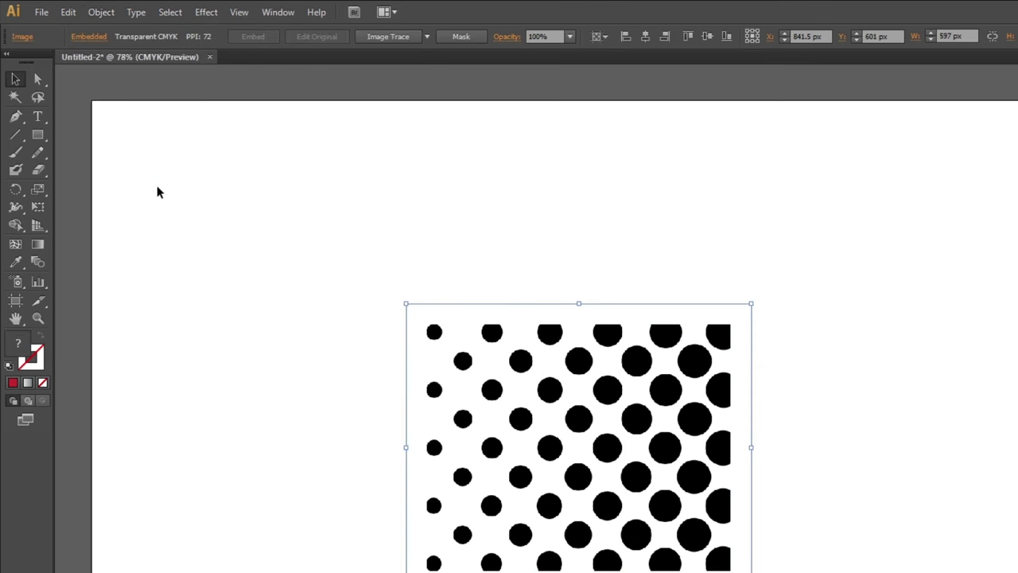
left_click(101, 12)
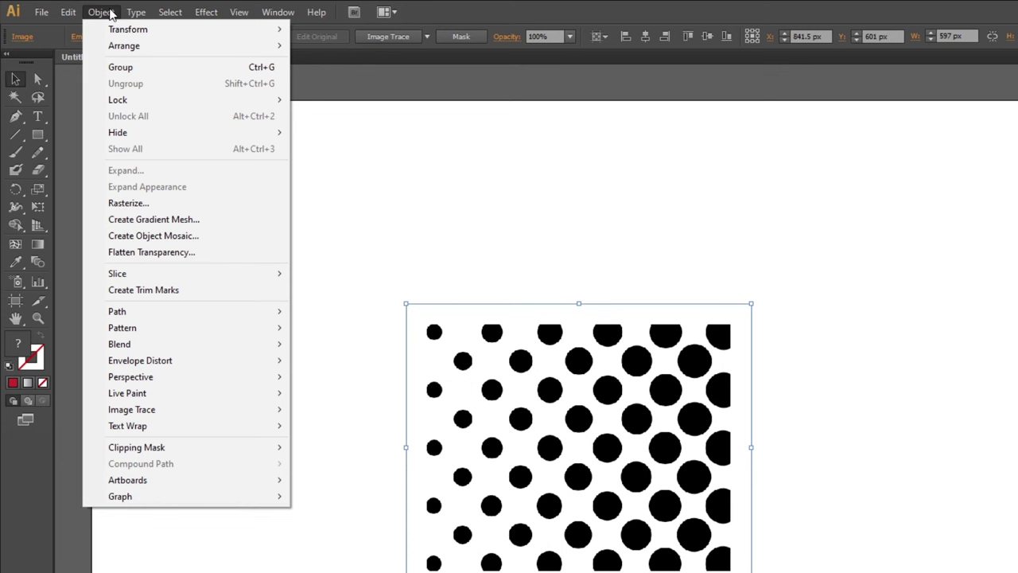
mouse_move(236, 409)
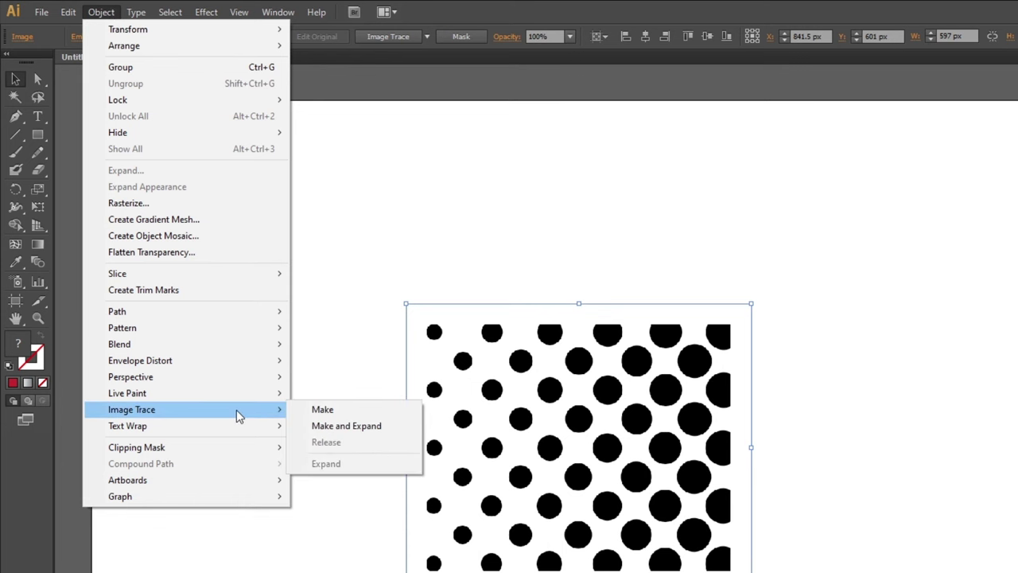
left_click(345, 428)
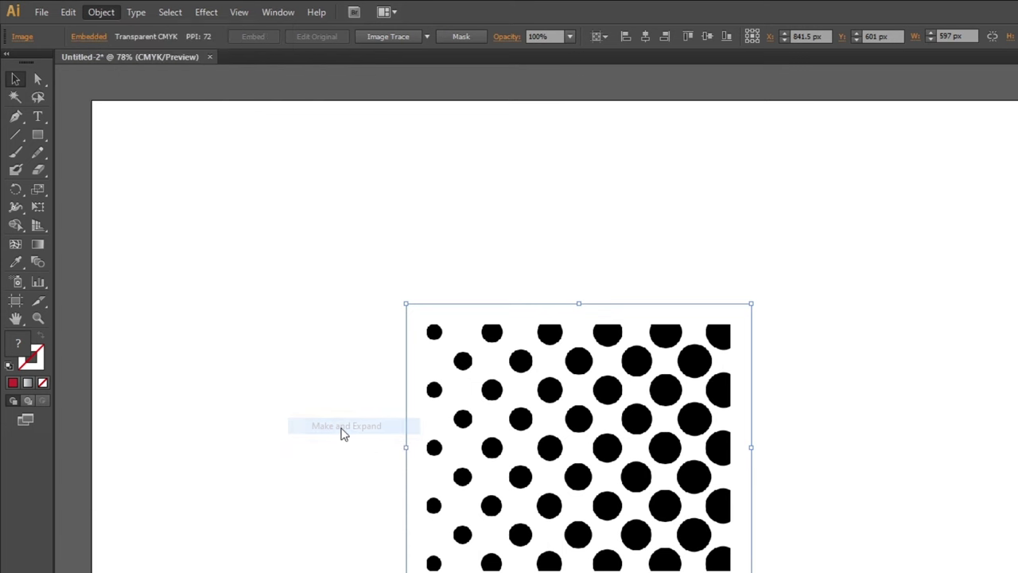
right_click(633, 370)
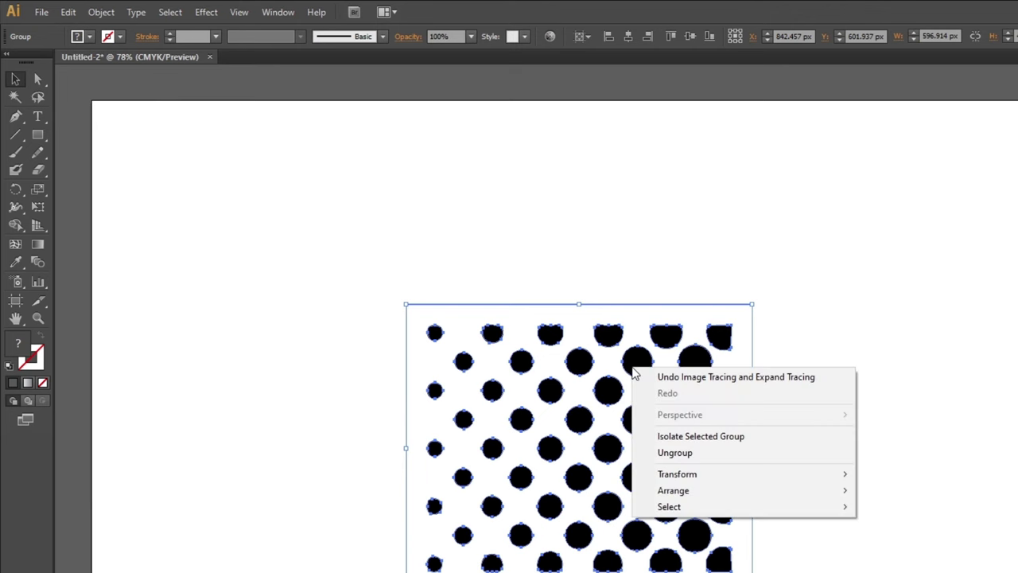
left_click(674, 453)
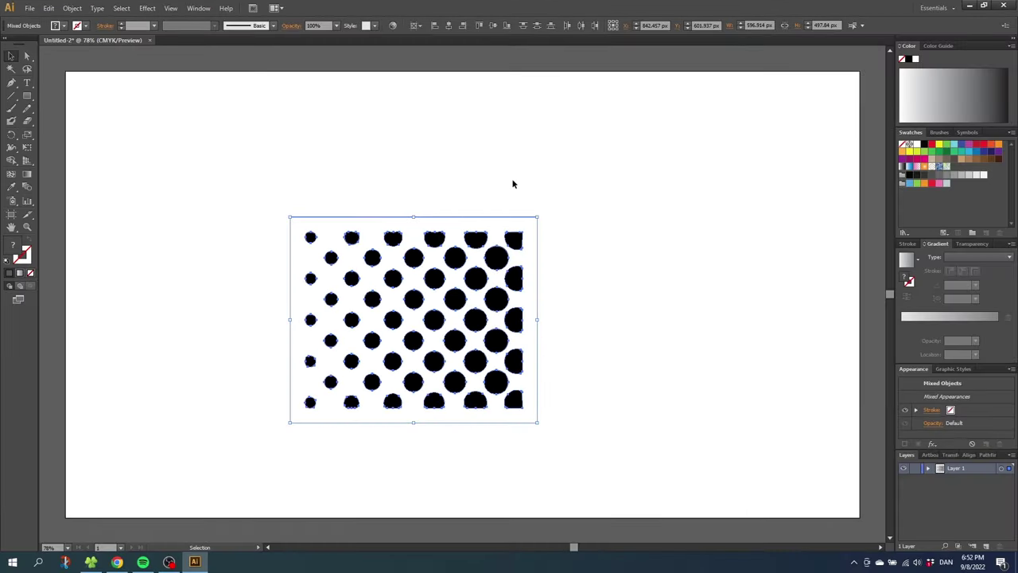
Marquee-select all the traced dots and fill them with a bright green swatch
left_click_drag(527, 183, 542, 243)
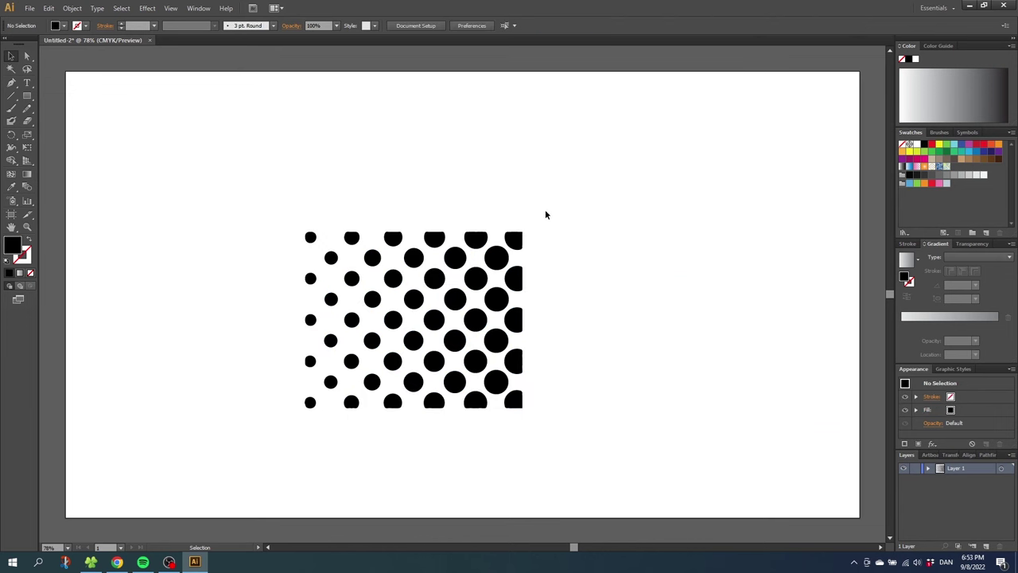
left_click_drag(547, 211, 274, 431)
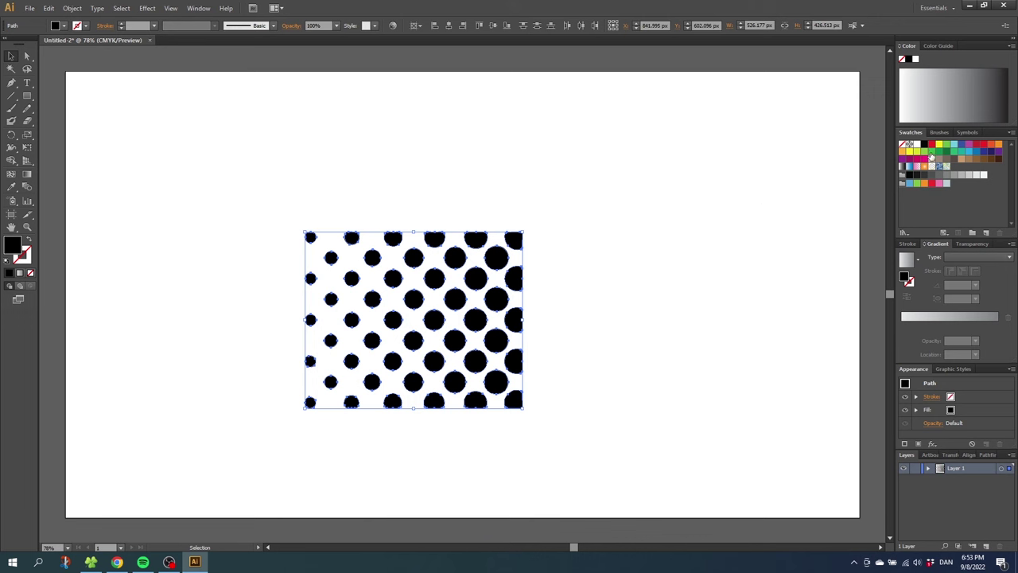
left_click(933, 151)
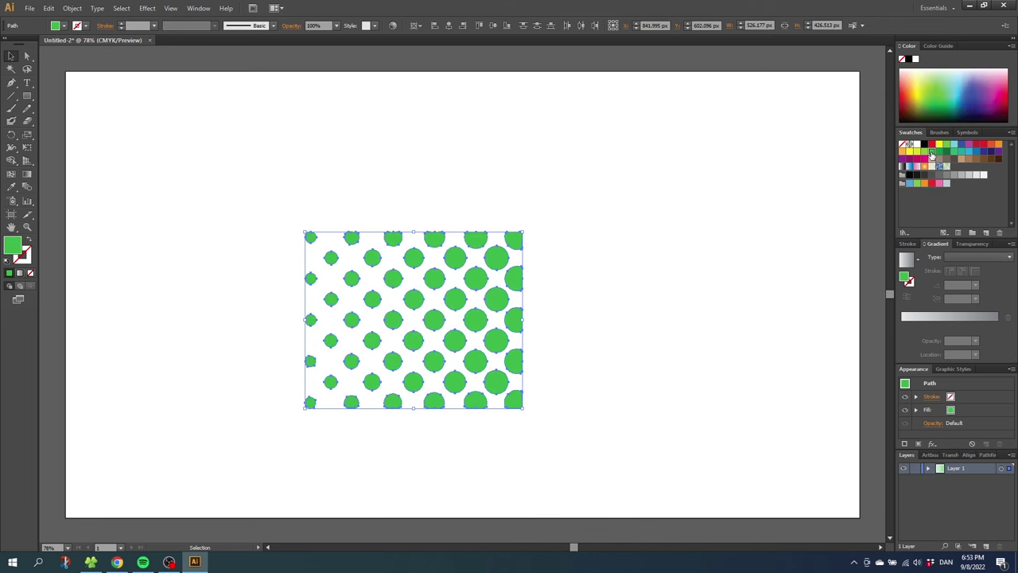